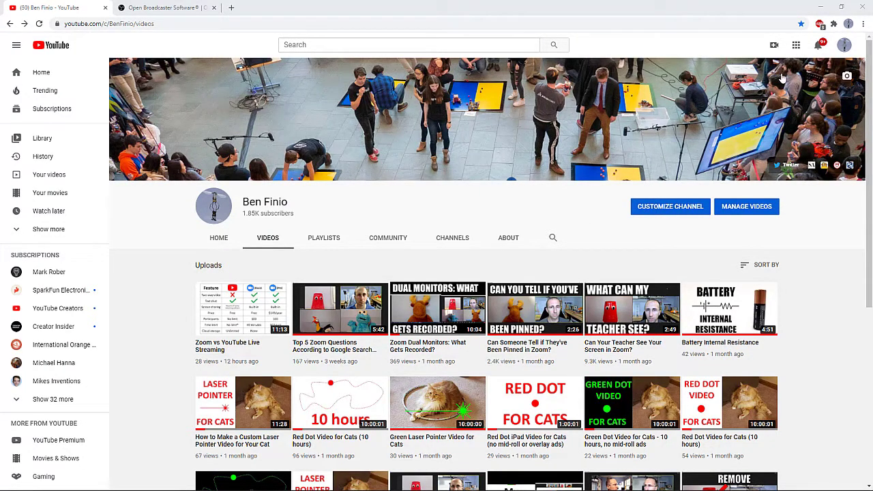
# - Open YouTube Studio's Create menu to begin setting up a live stream
pyautogui.click(774, 46)
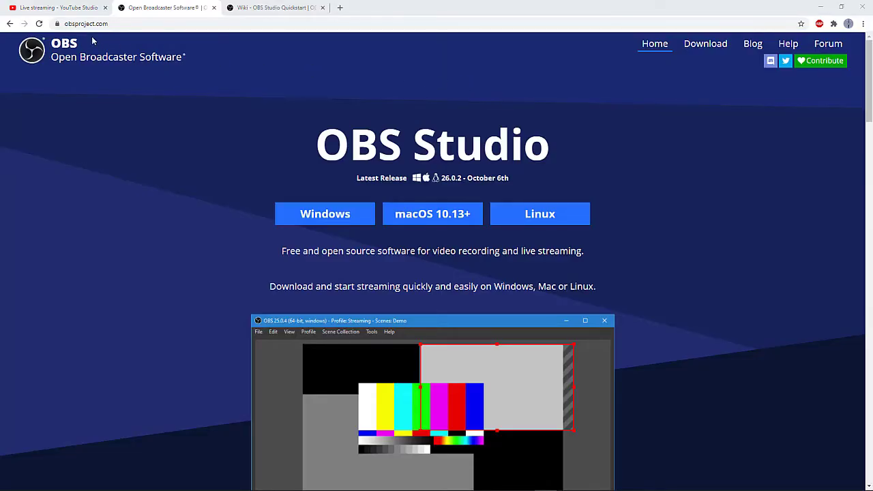
# - Select the obsproject.com address, then switch to the 'Wiki - OBS Studio Quickstart' tab
pyautogui.click(111, 23)
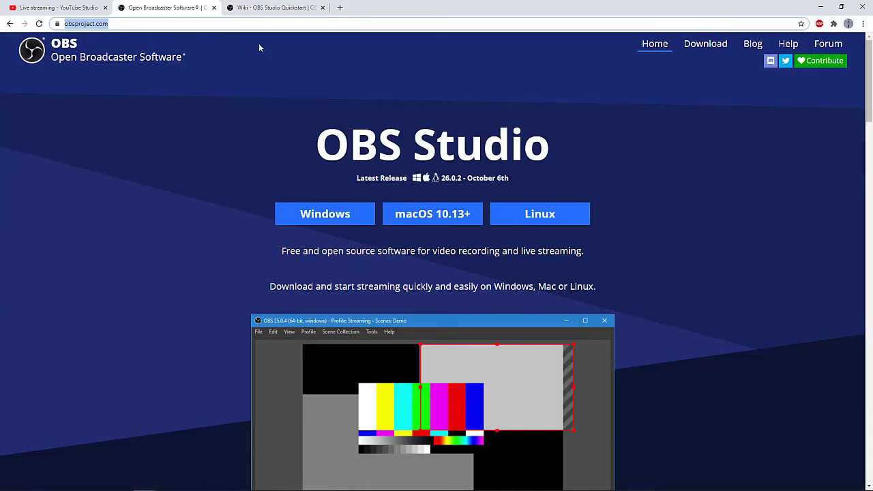
pyautogui.click(271, 8)
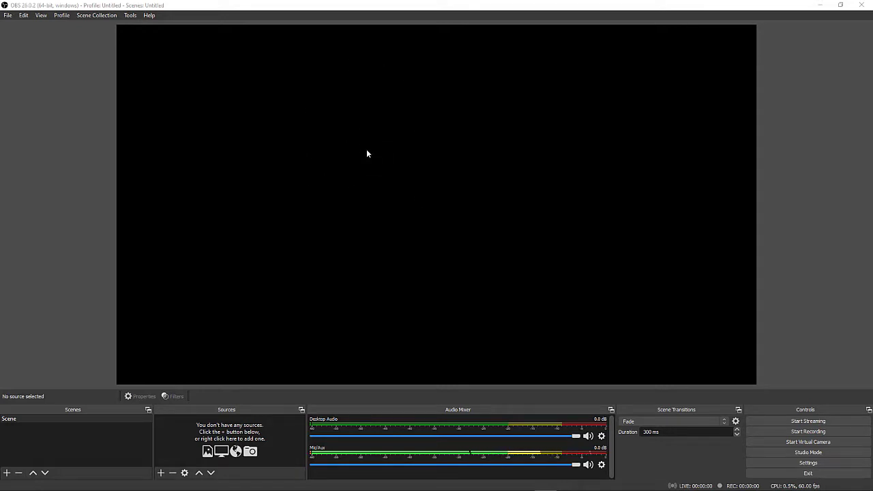
# - Run the Auto-Configuration Wizard for streaming, keeping the current 1920x1080 resolution, up to Stream Information
pyautogui.click(130, 16)
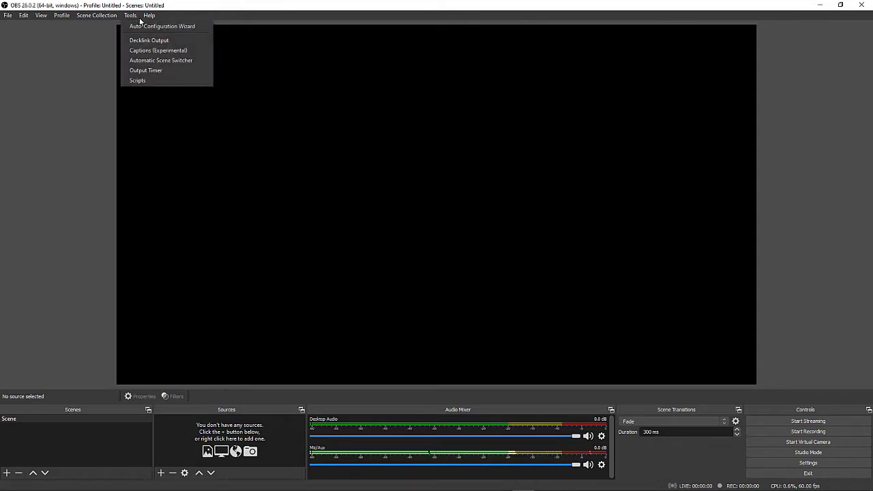
pyautogui.click(200, 27)
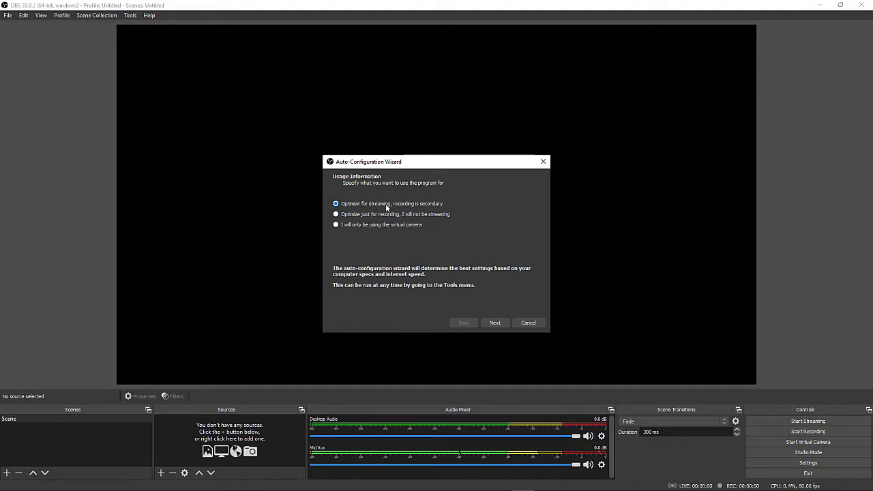
pyautogui.click(497, 322)
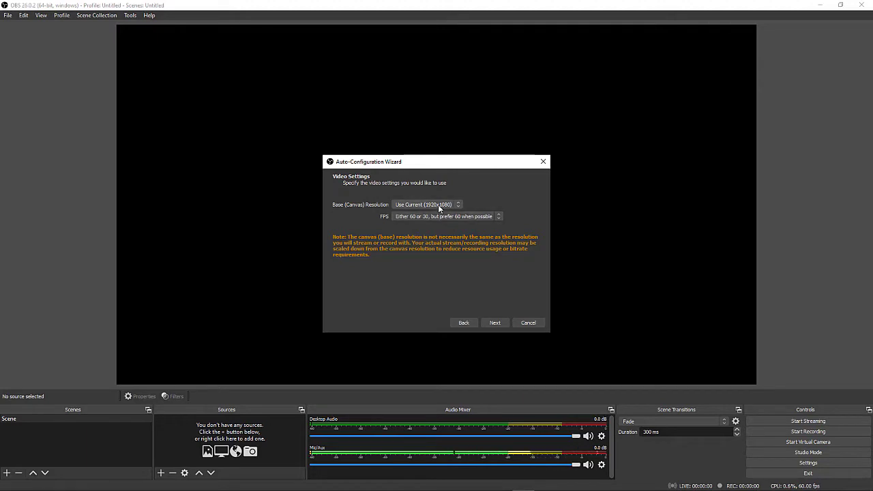
pyautogui.click(494, 322)
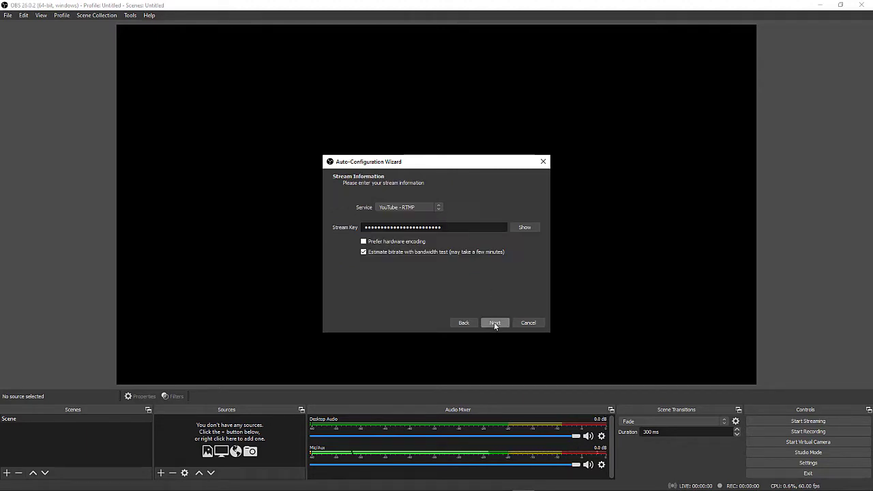
pyautogui.click(440, 206)
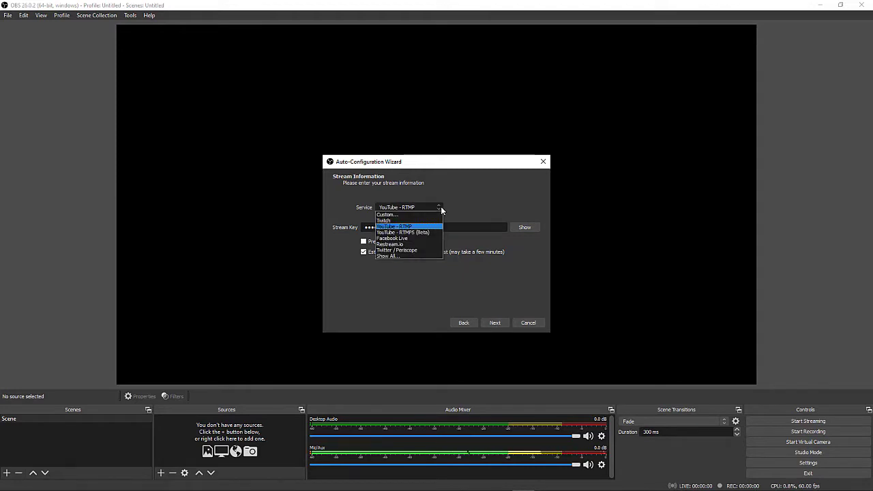
pyautogui.click(409, 226)
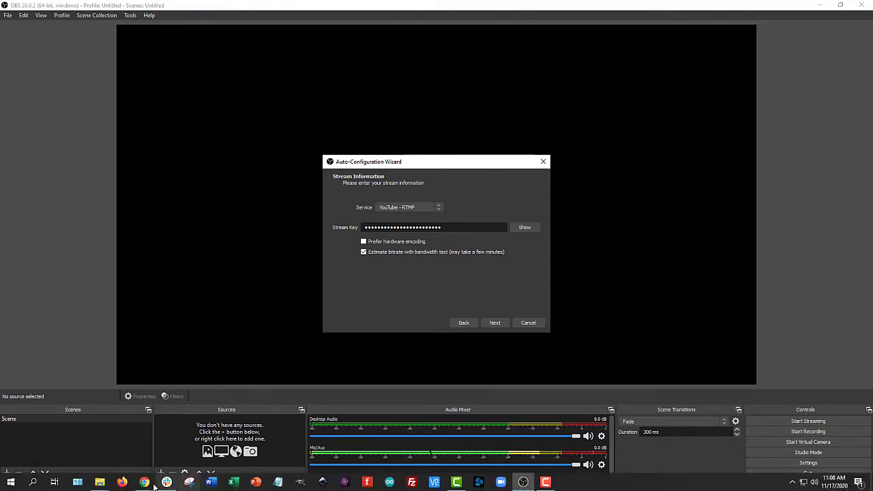
# - Copy the stream key from the YouTube Studio tab in Chrome and go back to the OBS wizard
pyautogui.moveTo(141, 484)
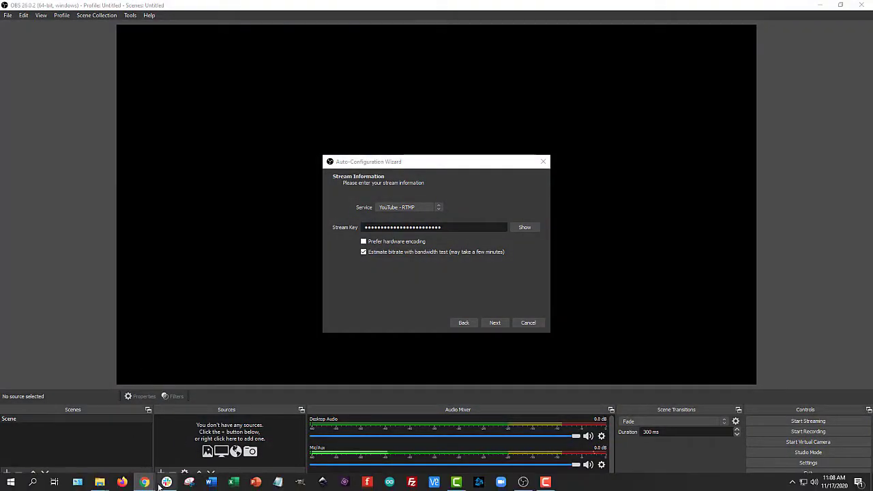
pyautogui.click(96, 443)
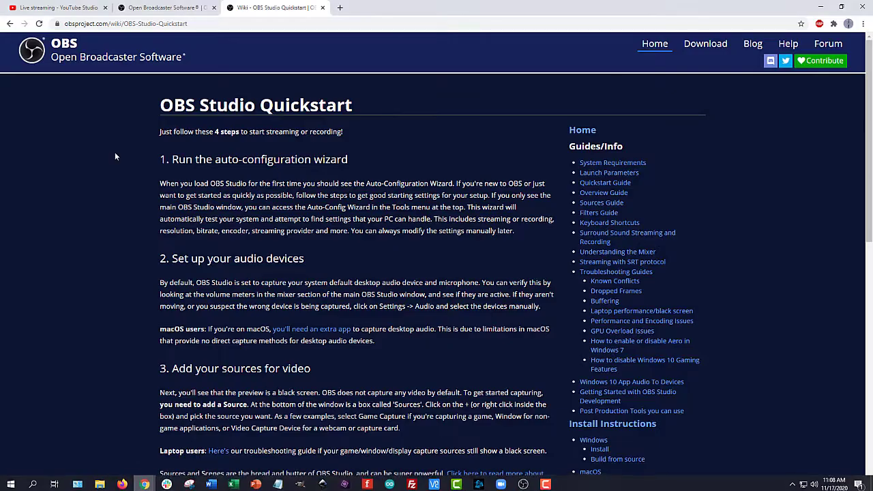
pyautogui.click(68, 7)
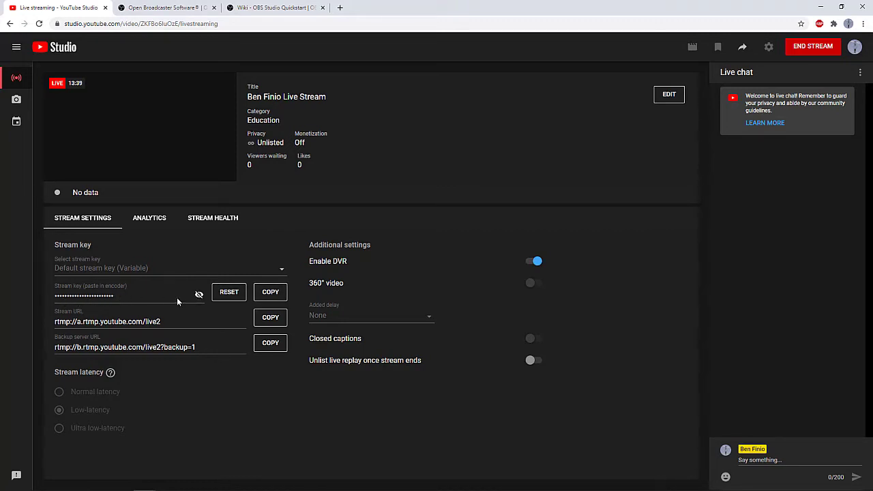
pyautogui.click(270, 292)
pyautogui.moveTo(244, 482)
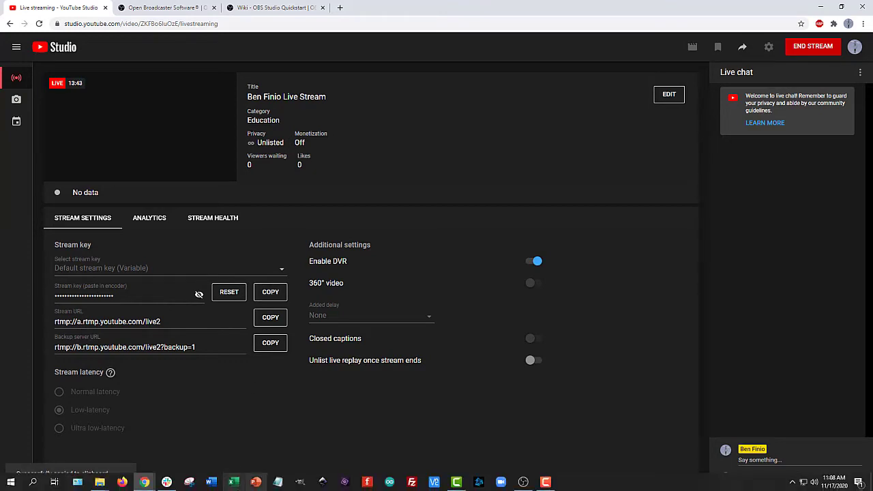
pyautogui.click(523, 483)
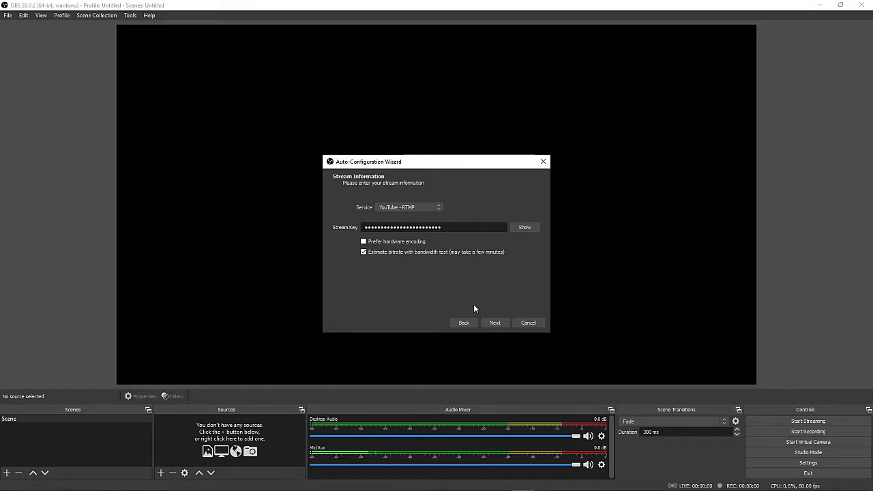
# - Confirm the YouTube stream is Unlisted, then approve the OBS bandwidth test
pyautogui.click(495, 323)
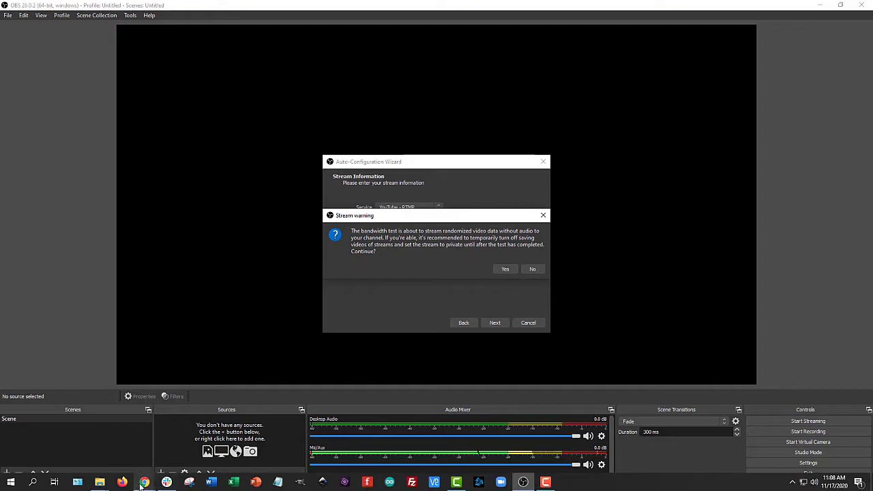
pyautogui.moveTo(145, 481)
pyautogui.click(157, 460)
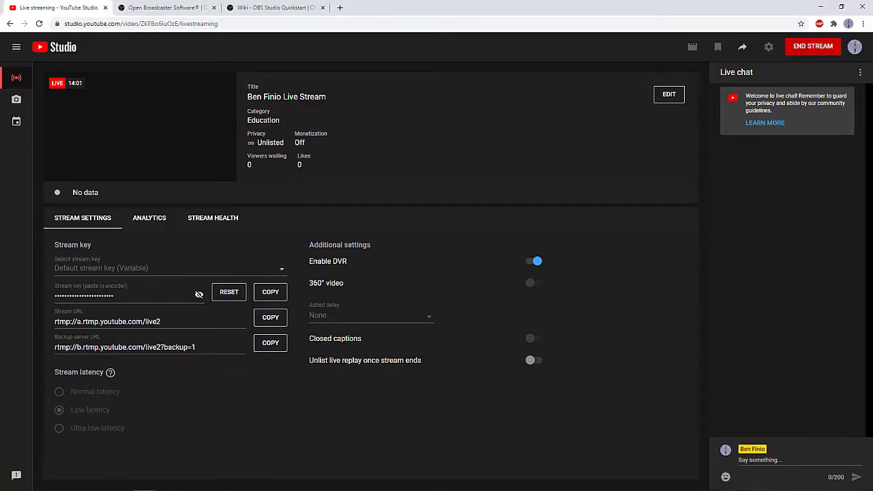
pyautogui.moveTo(258, 143); pyautogui.dragTo(287, 147)
pyautogui.click(522, 485)
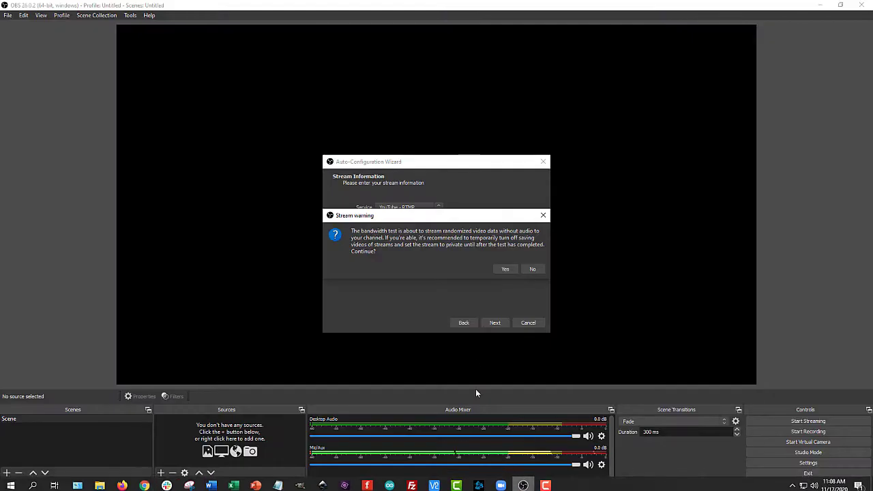
pyautogui.click(503, 270)
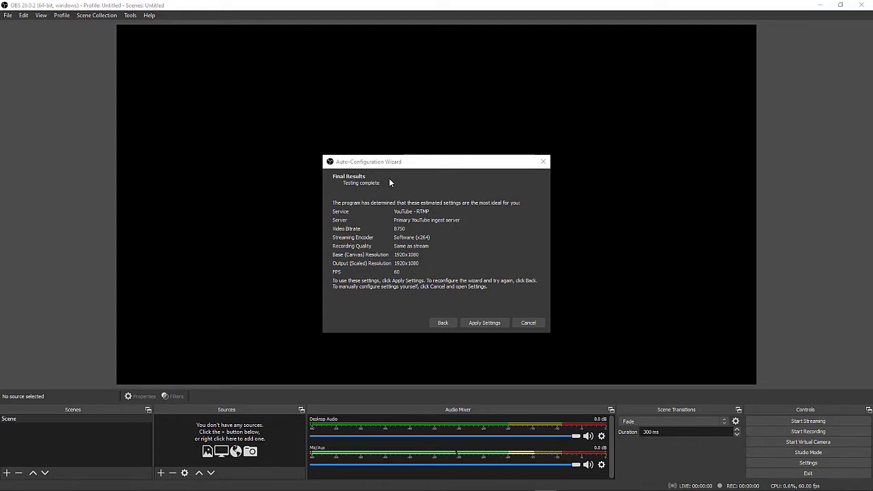
# - Apply the recommended settings: 8750 bitrate, x264 encoder, 1920x1080 at 60 FPS
pyautogui.click(493, 323)
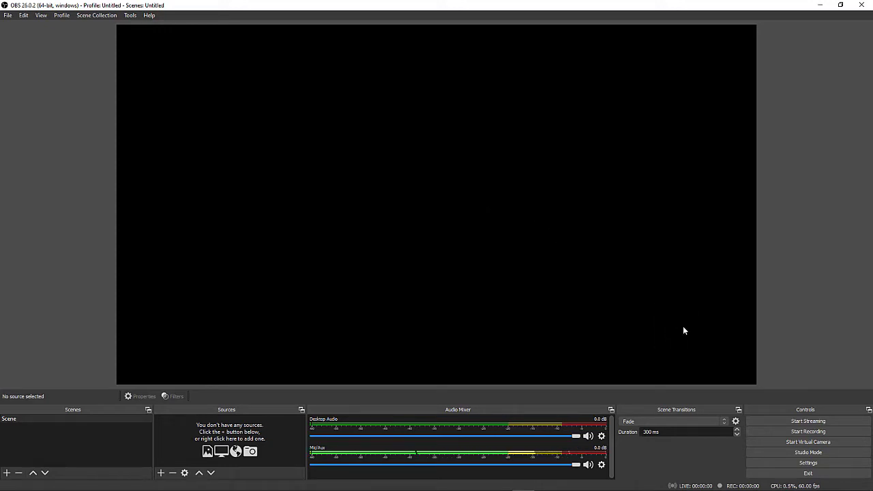
# - Set Mic/Auxiliary Audio to Microphone (HD Webcam C310) in Audio settings and save
pyautogui.click(807, 463)
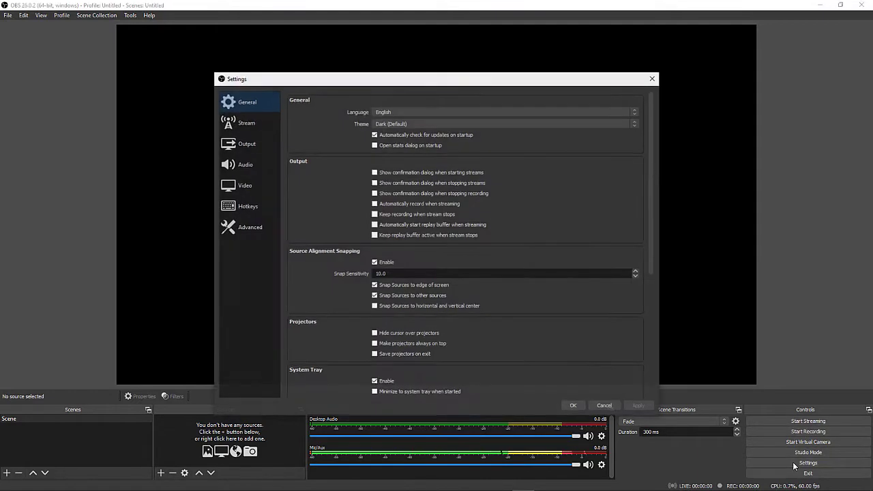
pyautogui.click(264, 166)
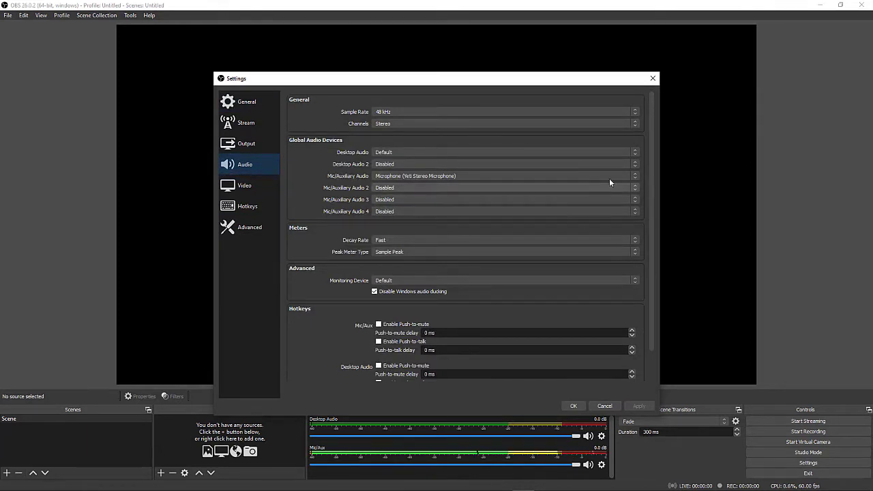
pyautogui.click(636, 176)
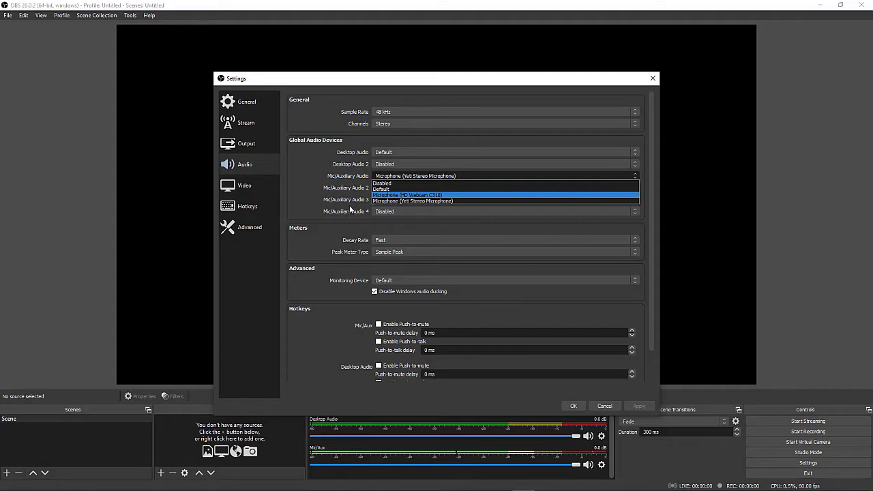
pyautogui.click(396, 195)
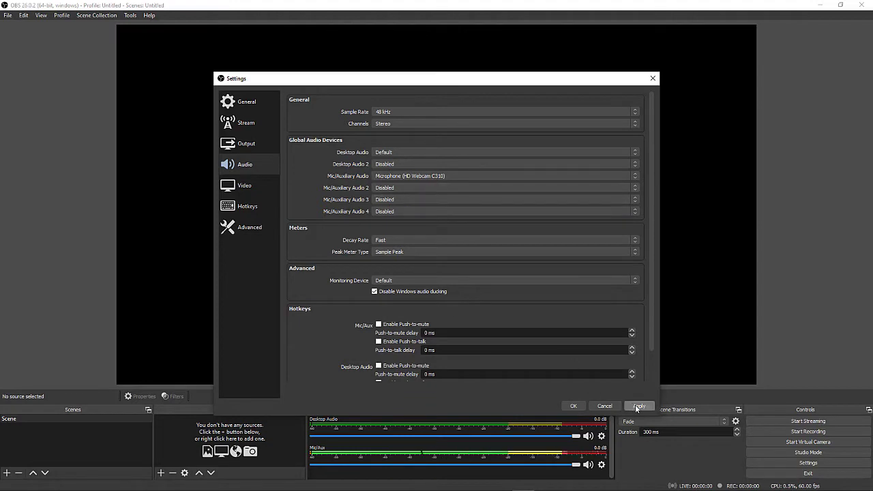
pyautogui.click(572, 405)
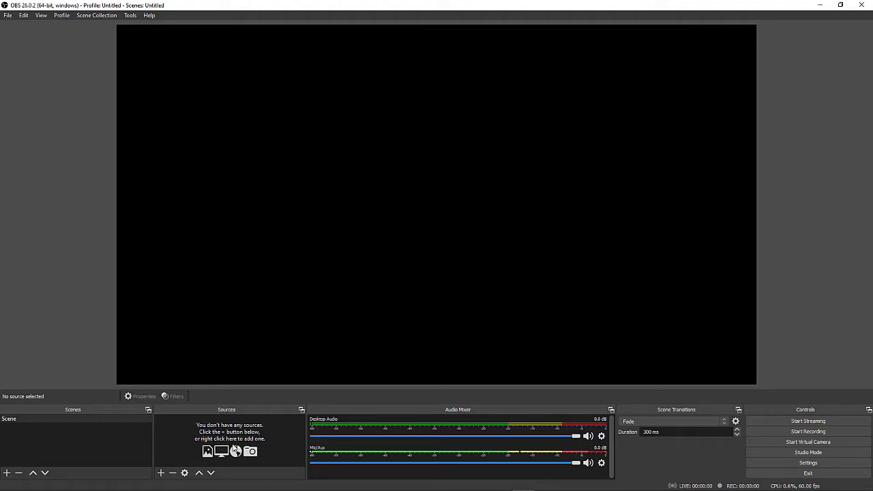
# - Open the + menu under Sources to list the addable source types
pyautogui.click(161, 473)
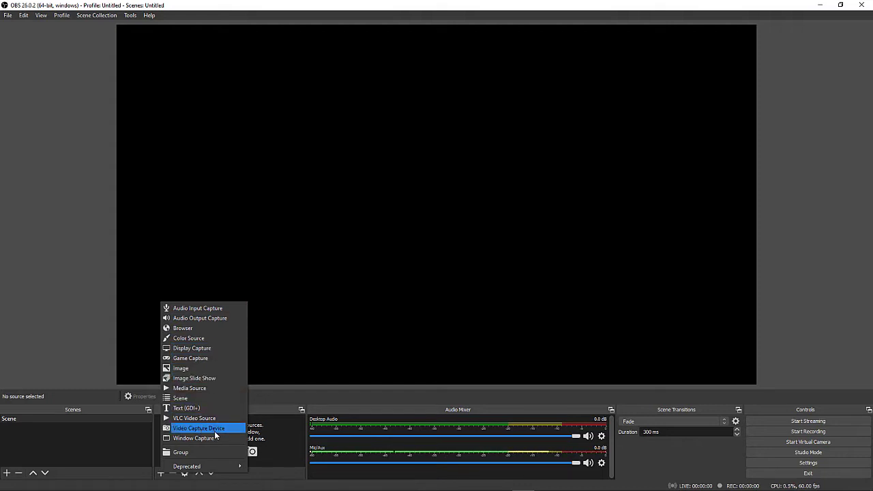
# - Add a Display Capture source, trying Display 2 before settling on Display 1
pyautogui.click(220, 347)
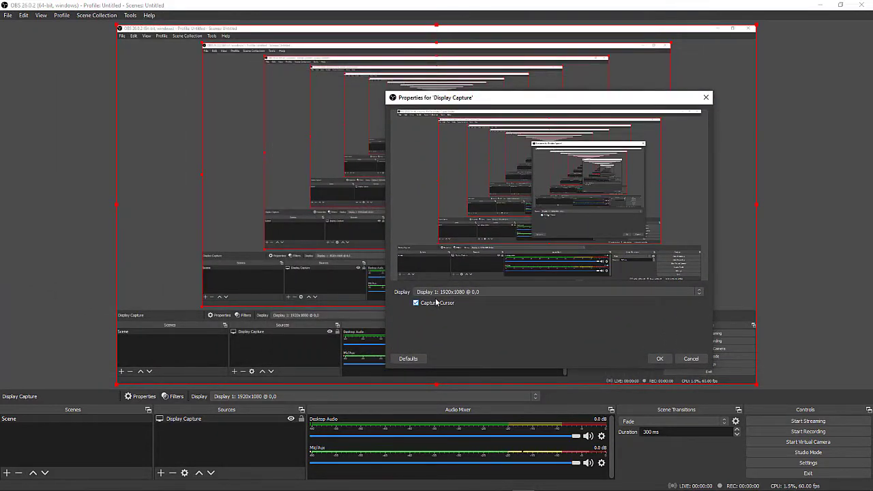
pyautogui.click(699, 292)
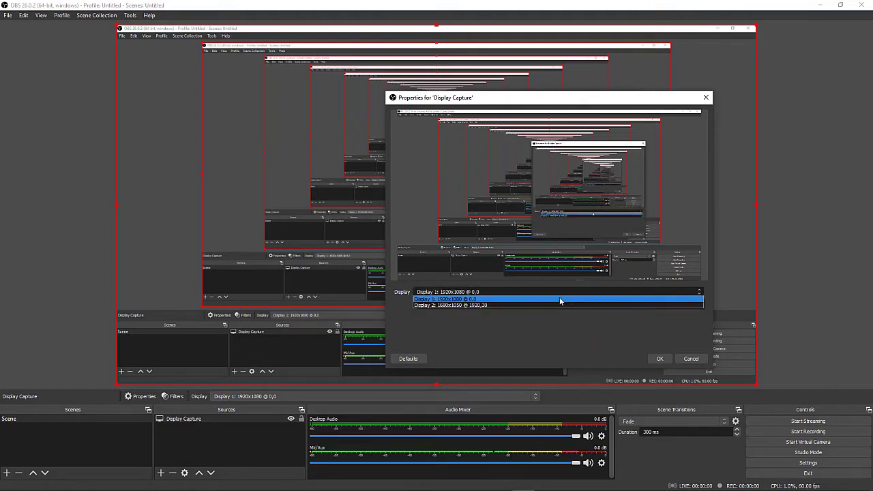
pyautogui.click(521, 304)
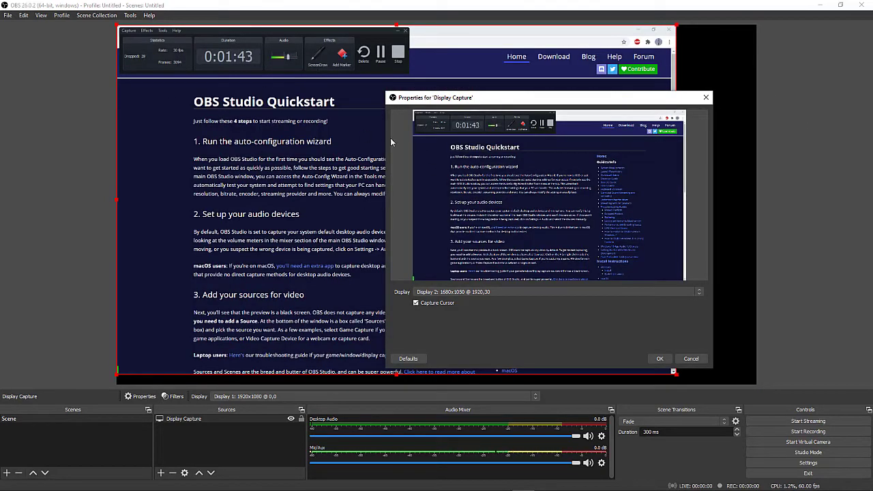
pyautogui.click(607, 292)
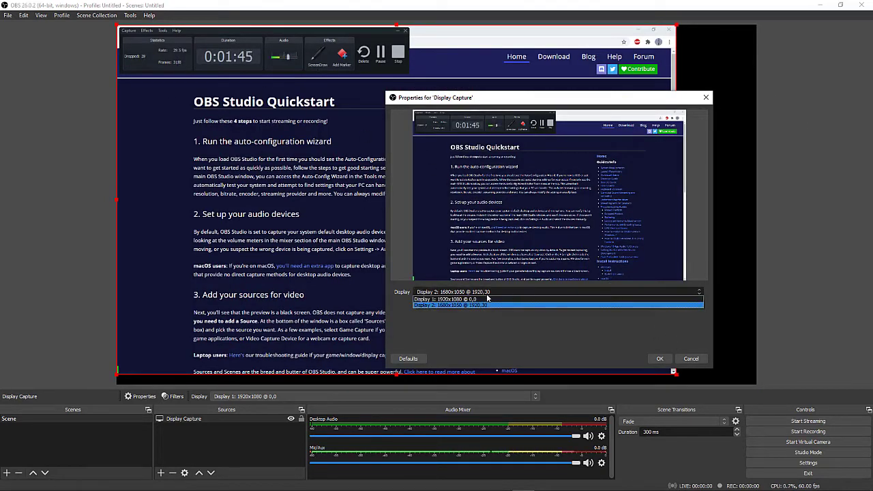
pyautogui.click(471, 299)
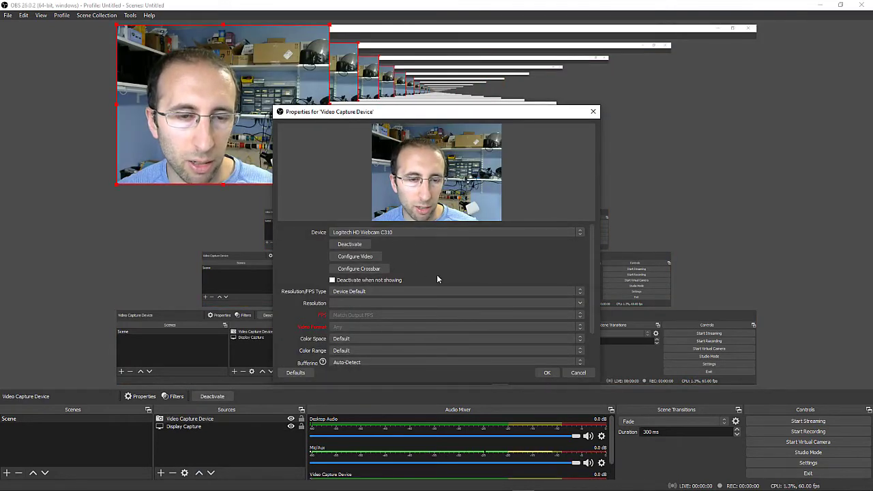
# - Set the webcam's Resolution/FPS Type to Custom with a 1280x720 resolution
pyautogui.scroll(-3, 437, 272)
pyautogui.scroll(3, 437, 271)
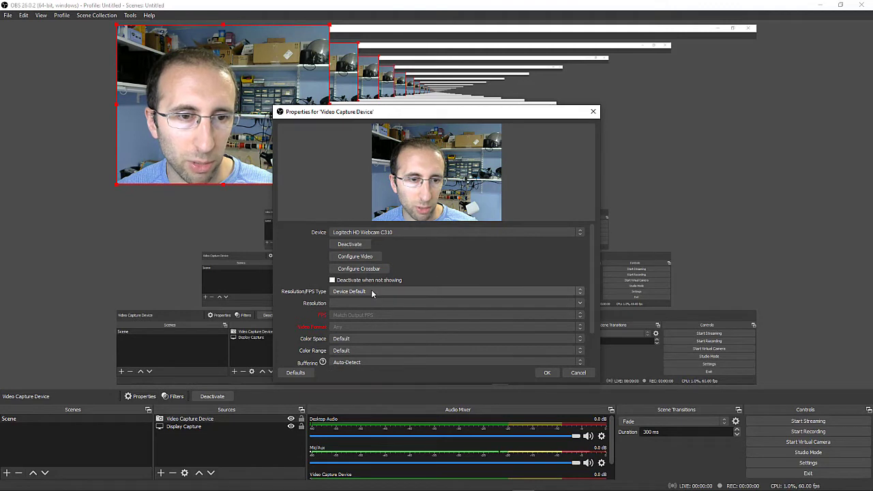
pyautogui.click(392, 292)
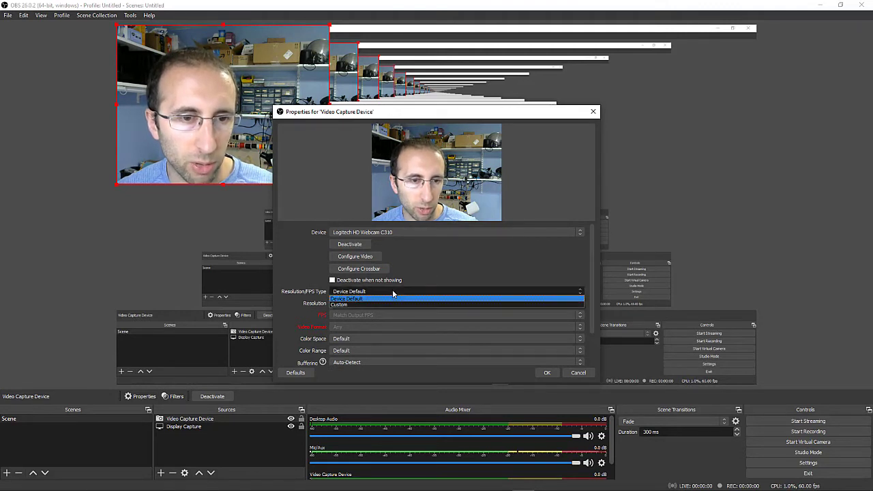
pyautogui.click(360, 304)
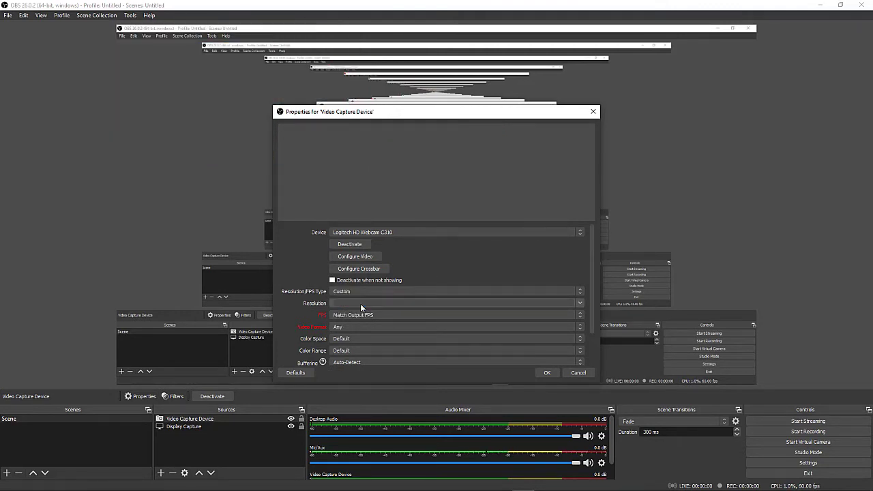
pyautogui.click(579, 303)
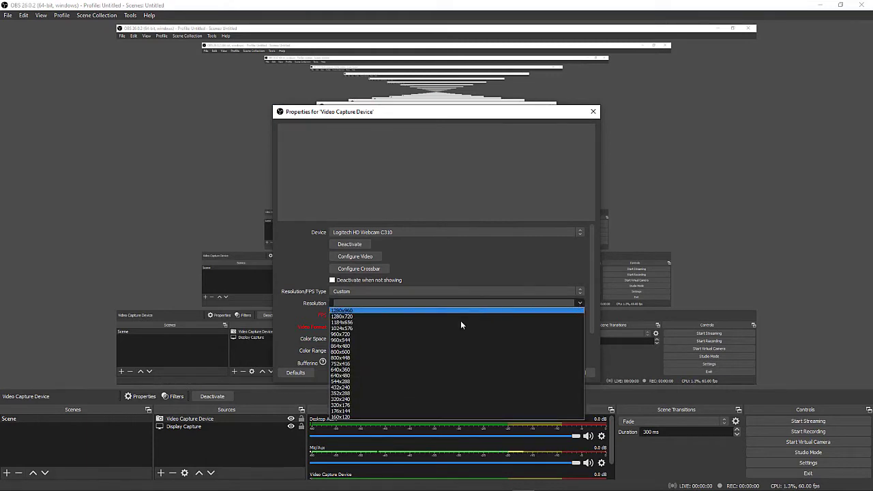
pyautogui.click(356, 315)
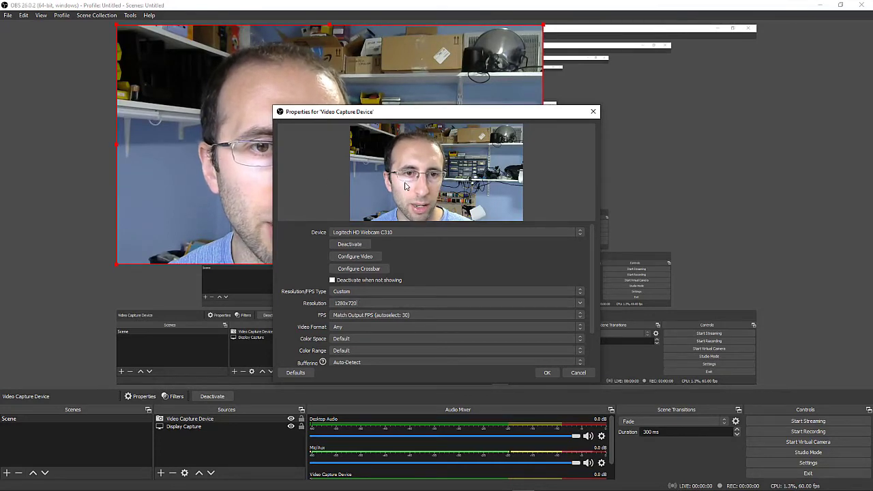
# - Confirm the webcam source settings and move the webcam image toward the preview's right side
pyautogui.click(545, 373)
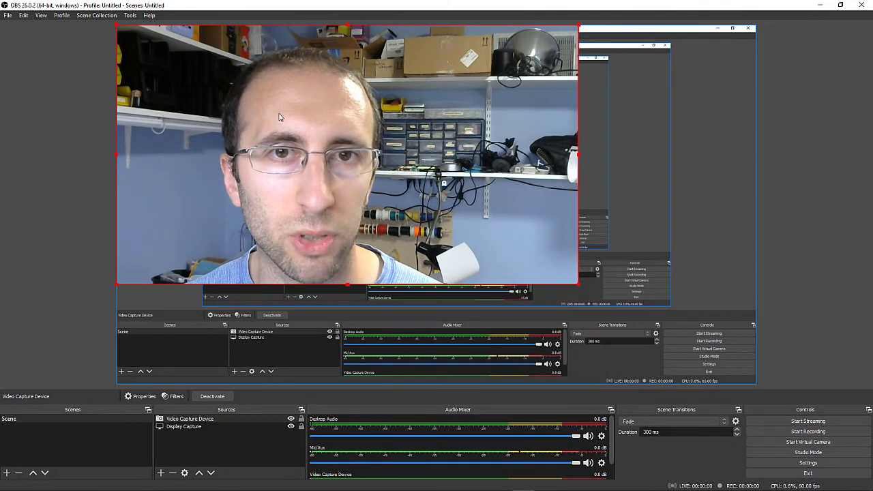
pyautogui.moveTo(279, 117); pyautogui.dragTo(376, 166)
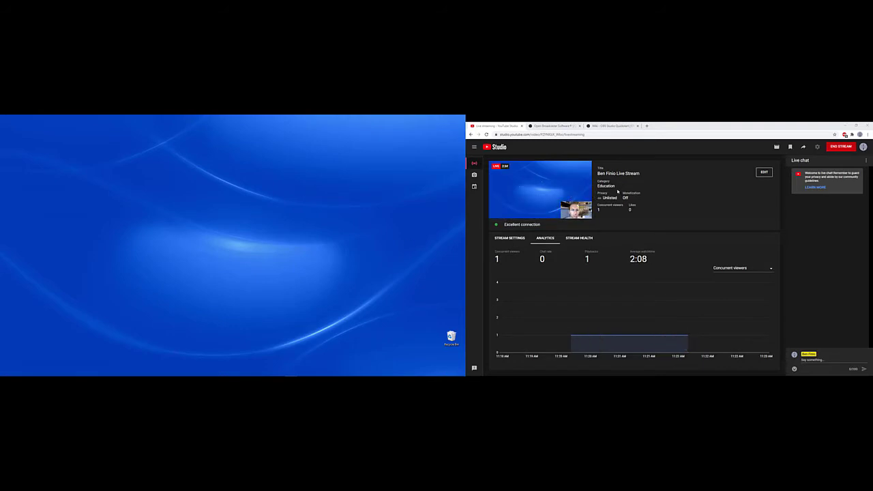
pyautogui.moveTo(558, 212)
pyautogui.moveTo(225, 372)
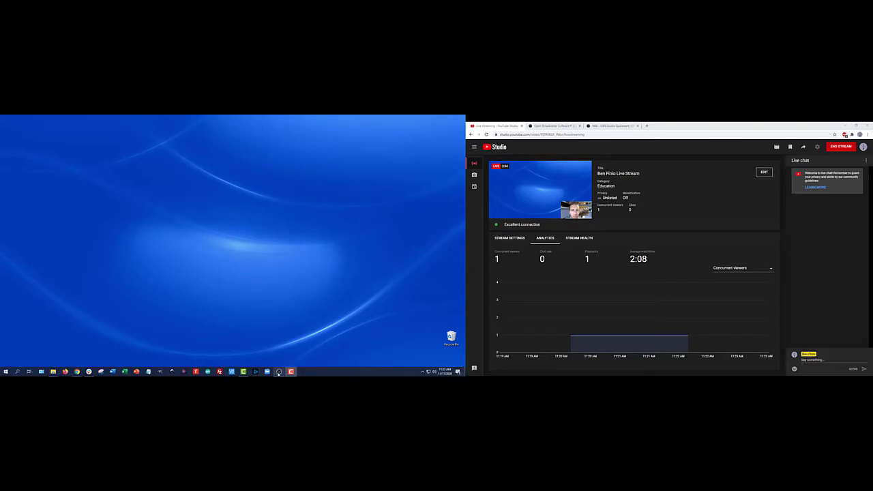
pyautogui.click(279, 373)
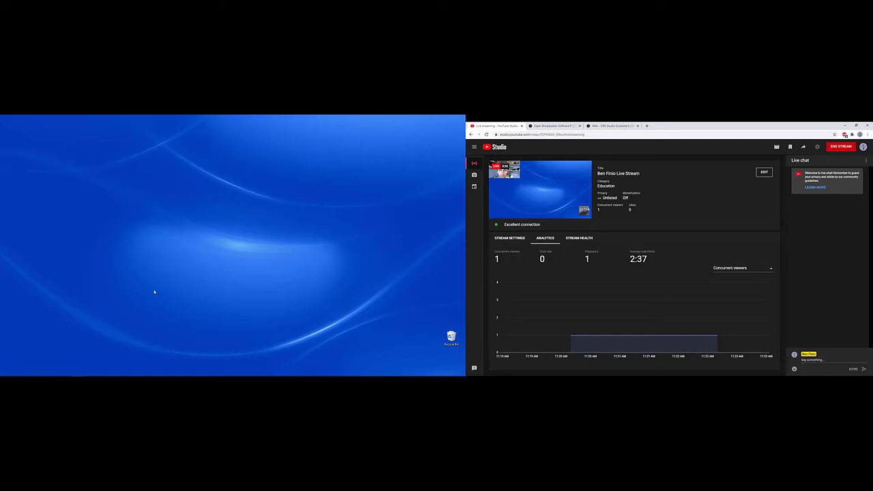
# - Launch PowerPoint from the taskbar and start a blank presentation with an empty title slide
pyautogui.moveTo(154, 374)
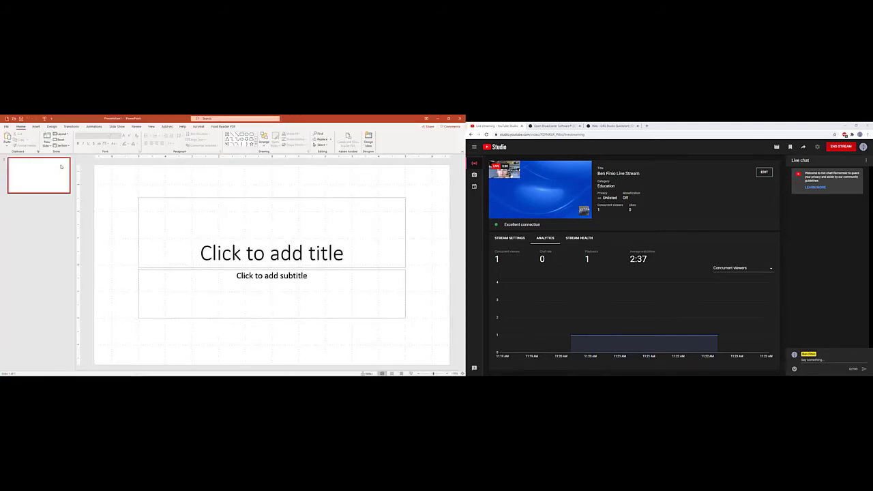
pyautogui.moveTo(508, 197)
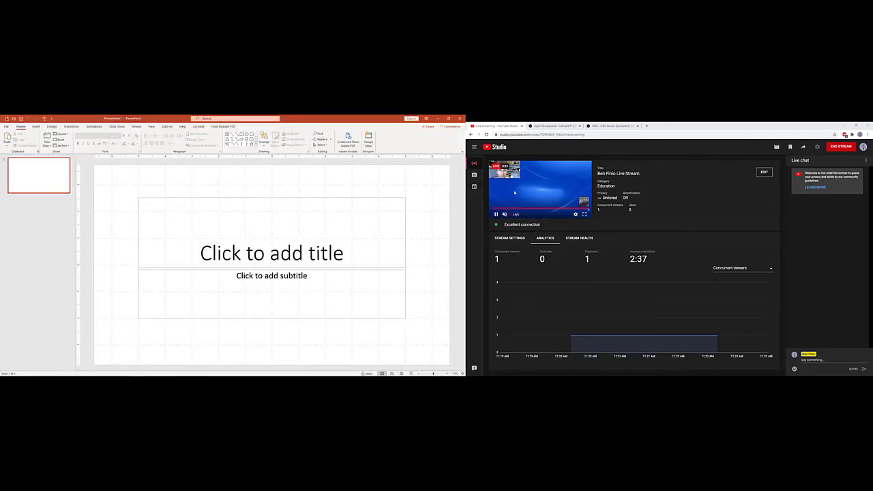